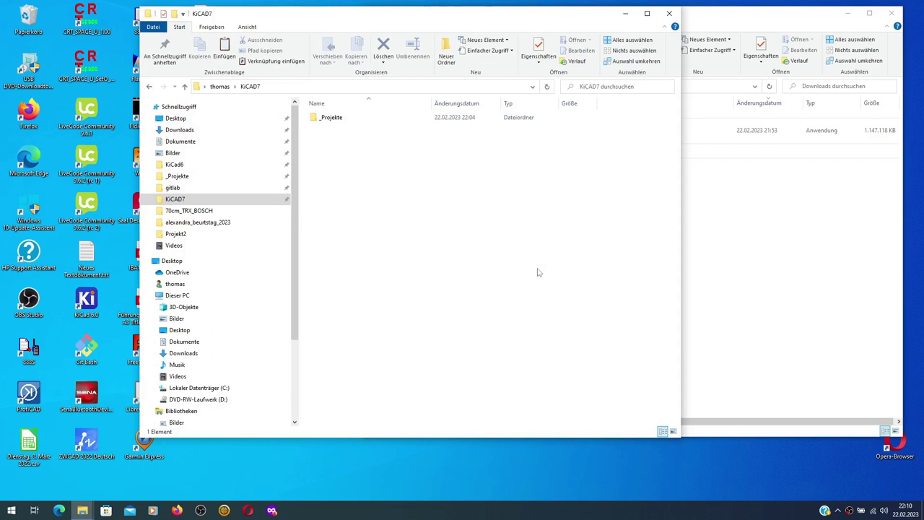
Check the downloaded KiCad 7.0.0 installer and look at the KiCad6 and KiCAD7 folders under the home folder
{"action": "left_click", "coordinate": [775, 285]}
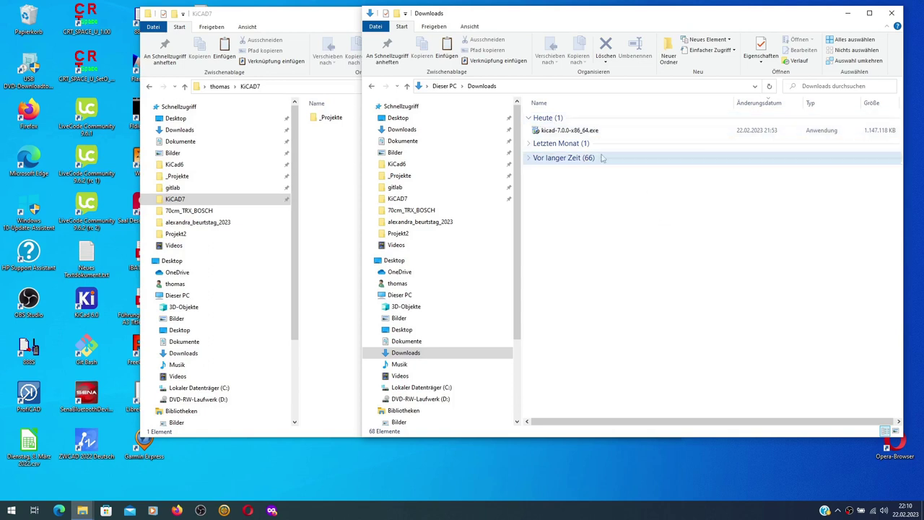
{"action": "left_click", "coordinate": [317, 201]}
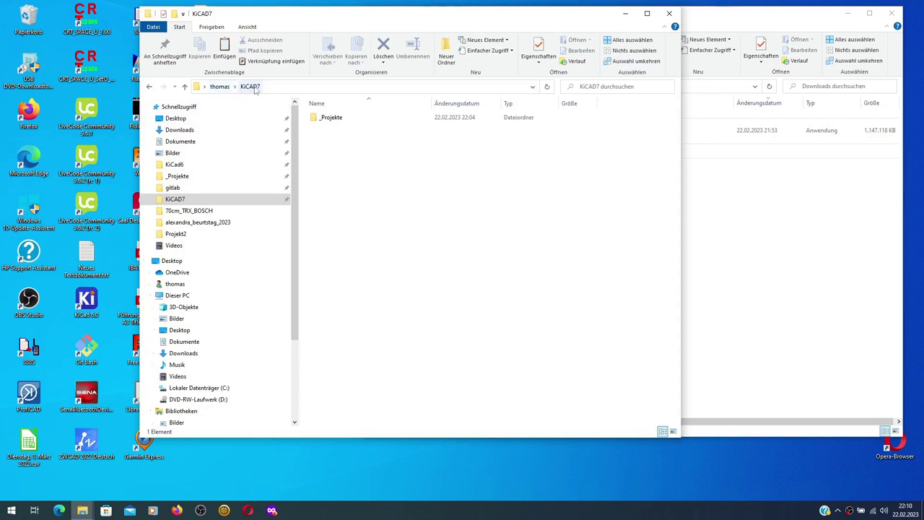
{"action": "left_click", "coordinate": [205, 165]}
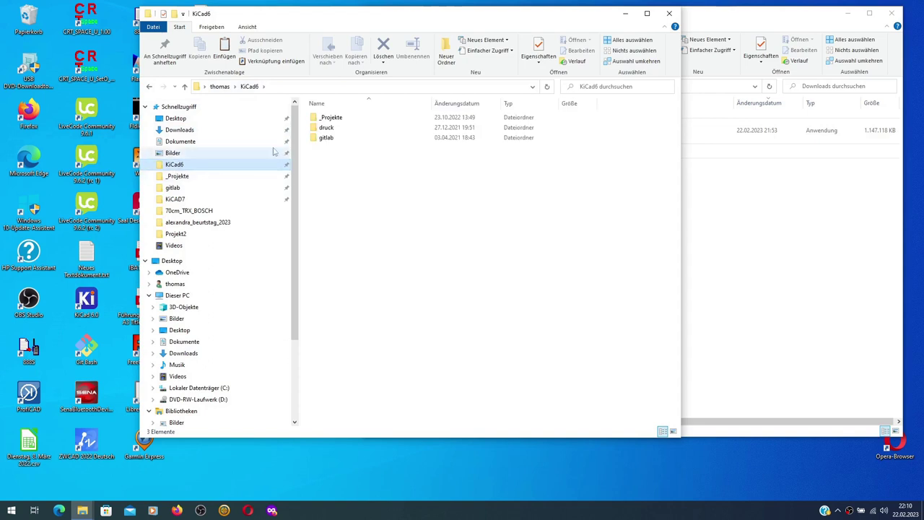
{"action": "left_click", "coordinate": [175, 202]}
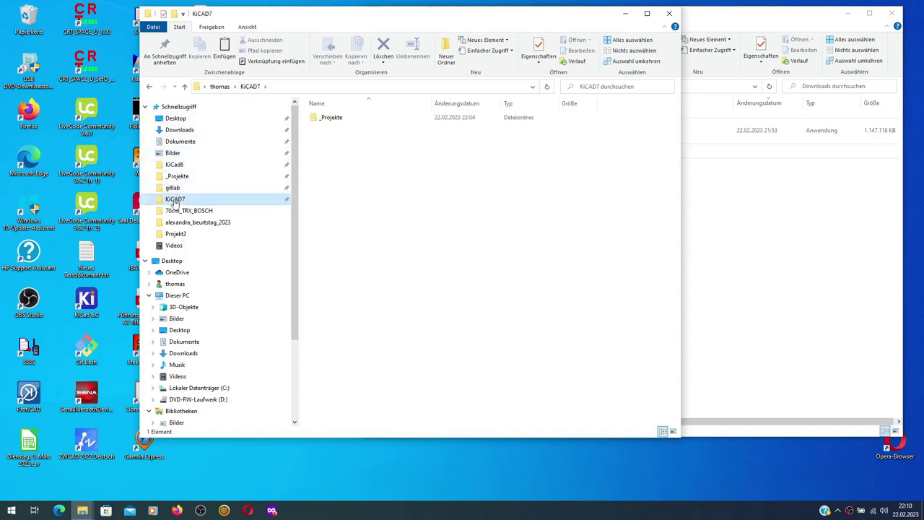
{"action": "left_click", "coordinate": [220, 86]}
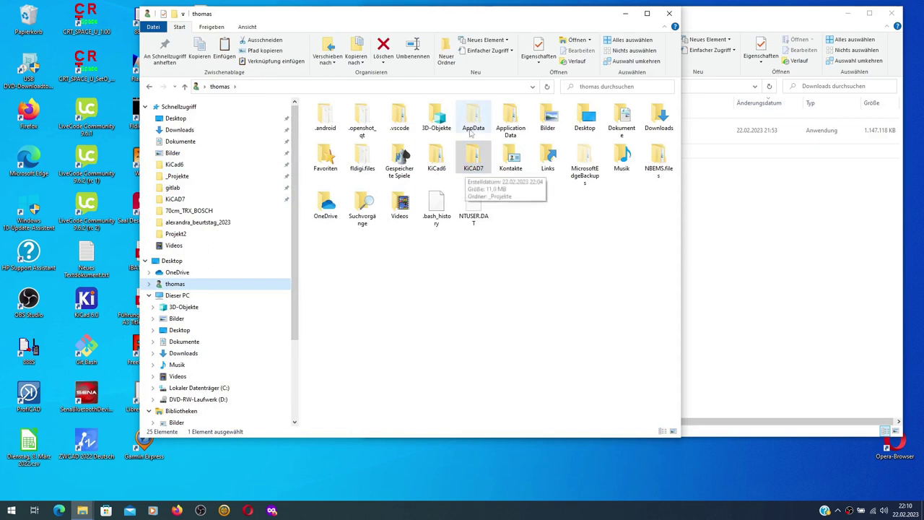
{"action": "right_click", "coordinate": [471, 158]}
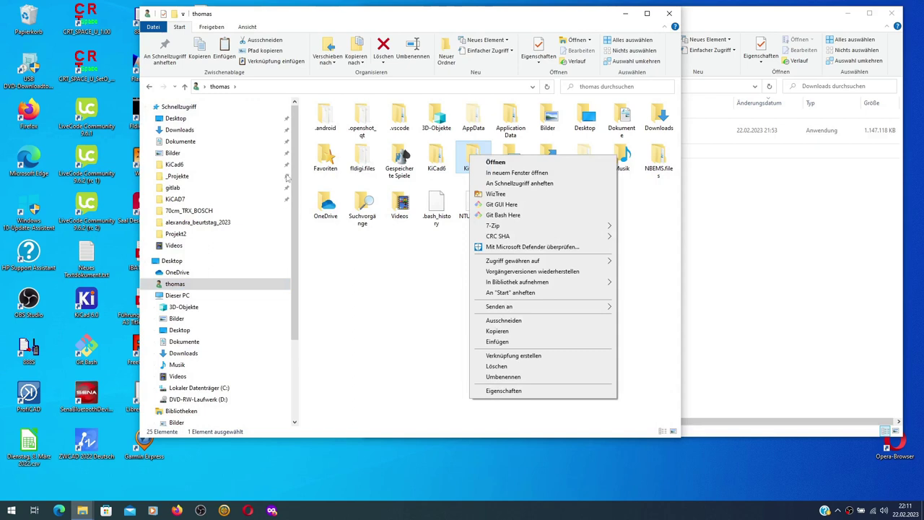
{"action": "left_click", "coordinate": [363, 272]}
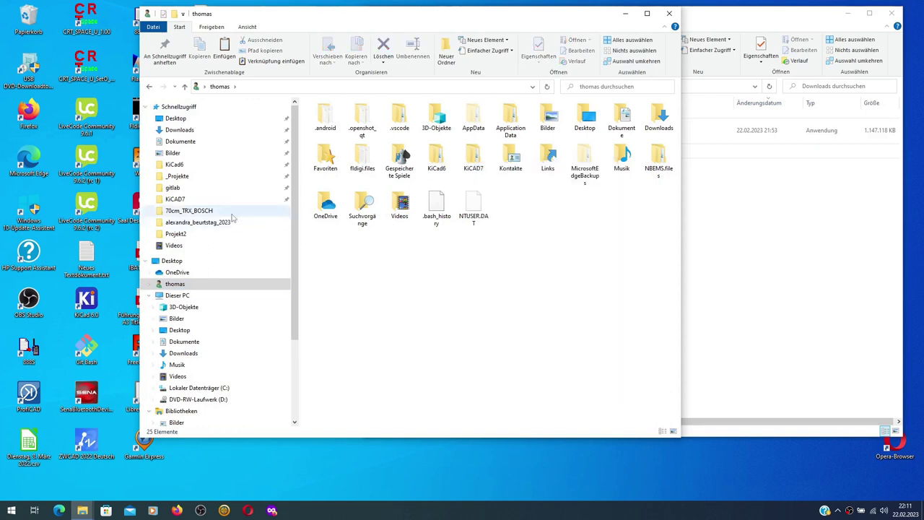
Compare the KiCAD7 and KiCad6 folders, and view the projects in KiCAD7's _Projekte folder
{"action": "left_click", "coordinate": [197, 202]}
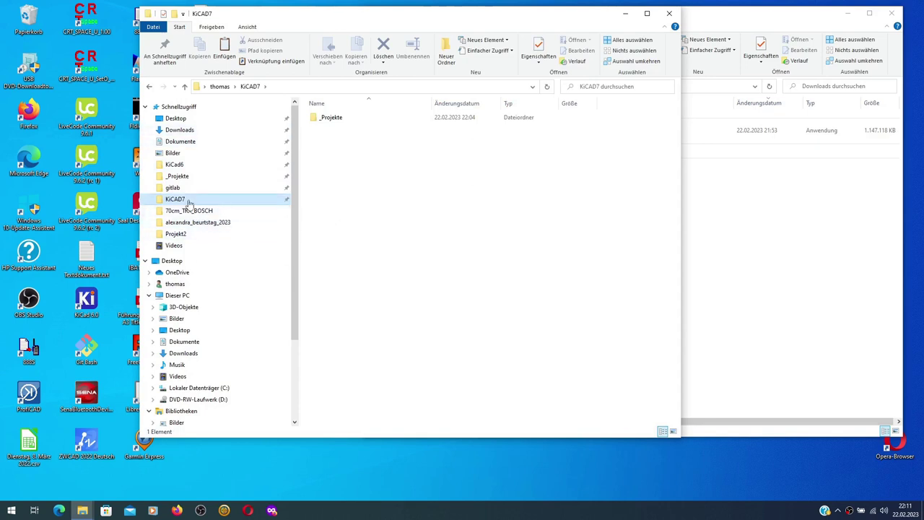
{"action": "left_click", "coordinate": [191, 165]}
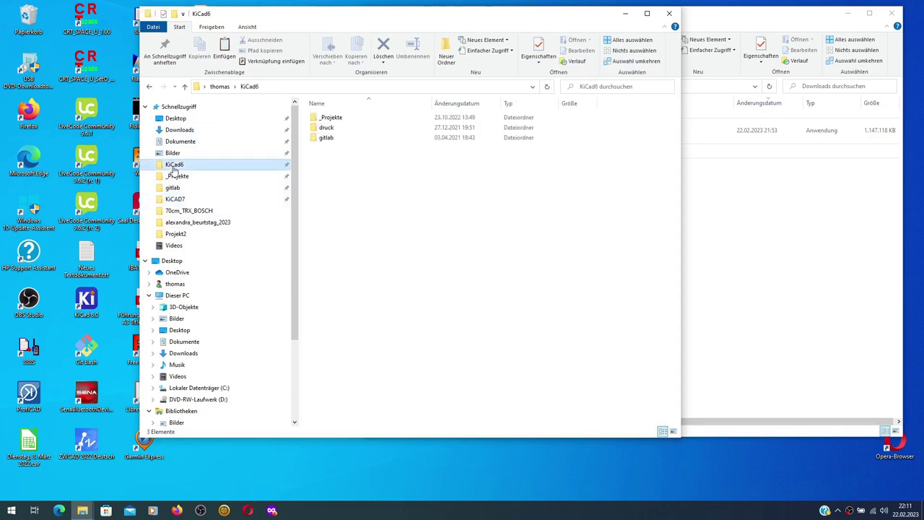
{"action": "left_click", "coordinate": [332, 117]}
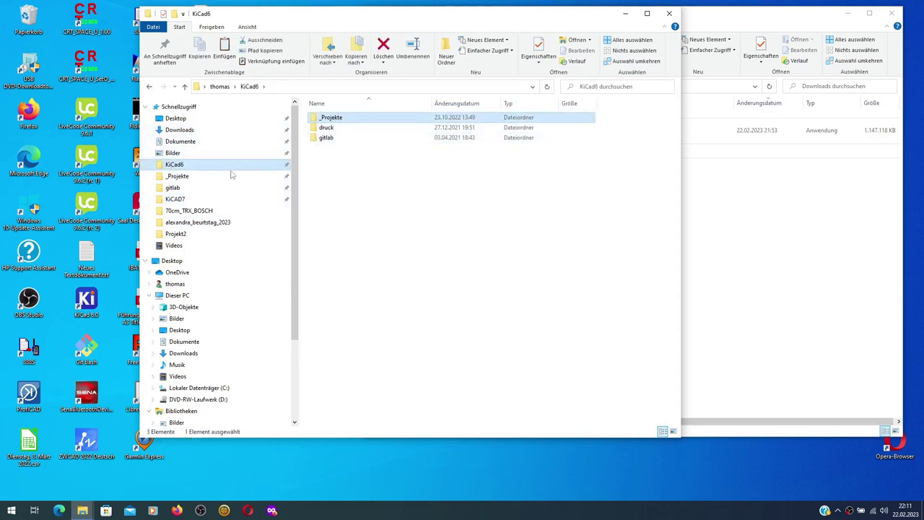
{"action": "left_click", "coordinate": [207, 199]}
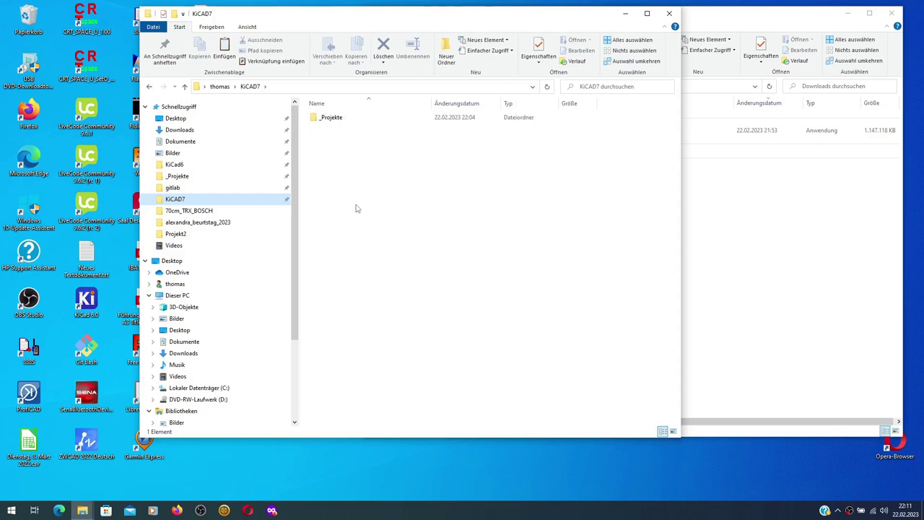
{"action": "double_click", "coordinate": [337, 120]}
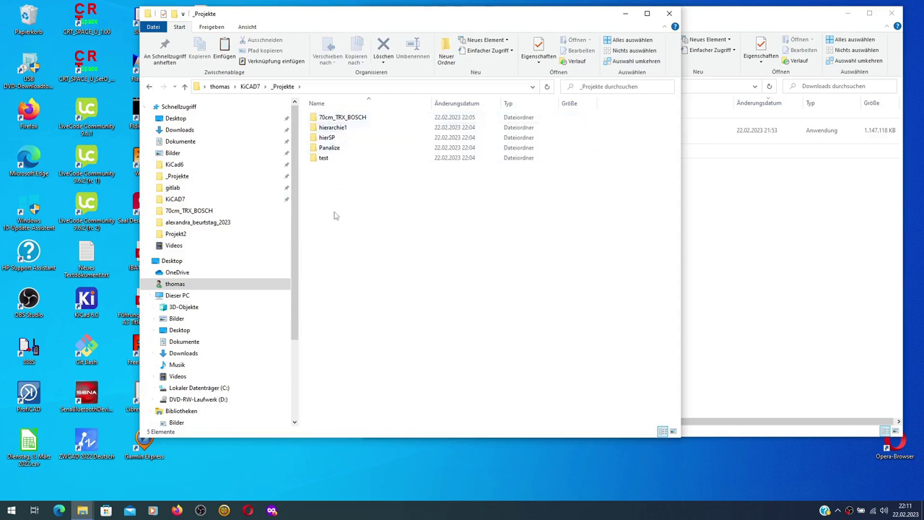
{"action": "left_click", "coordinate": [794, 265]}
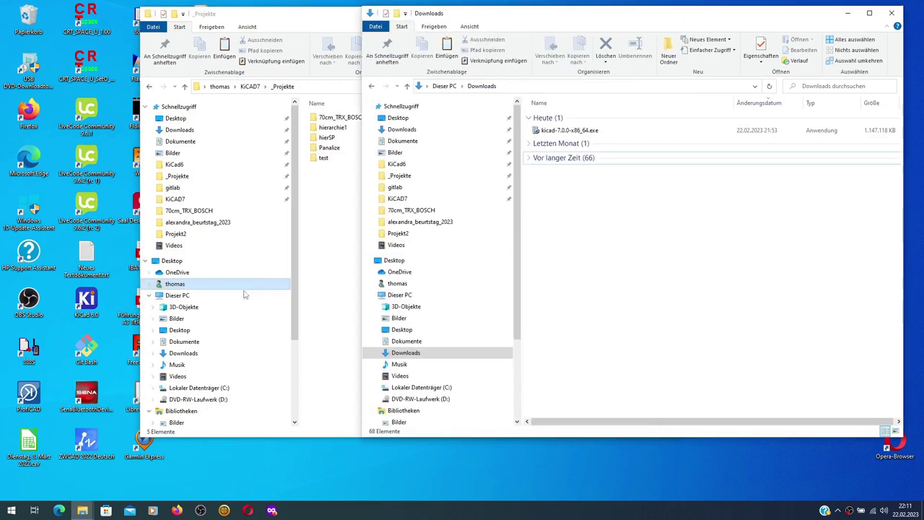
Launch KiCad 6.0 with the 70cm_TRX_BOSCH project and show its schematic with the hierarchy navigator
{"action": "double_click", "coordinate": [109, 298]}
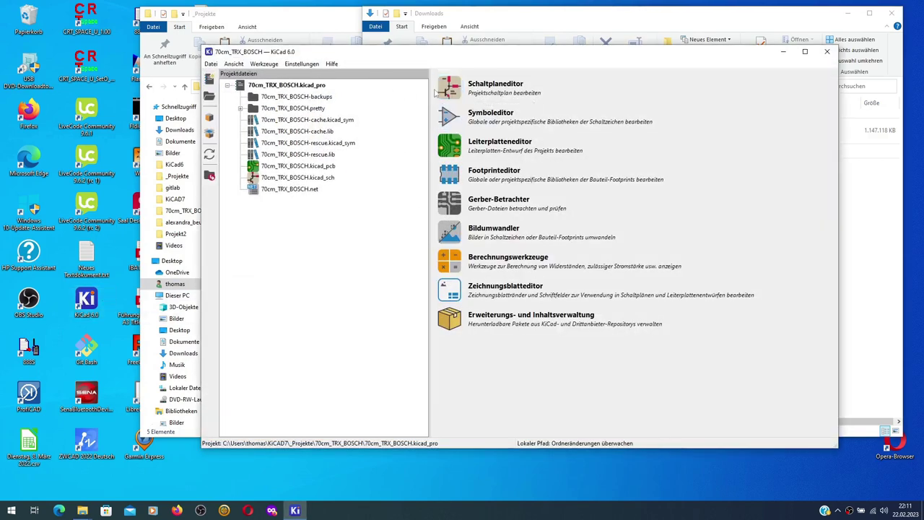
{"action": "left_click", "coordinate": [450, 89]}
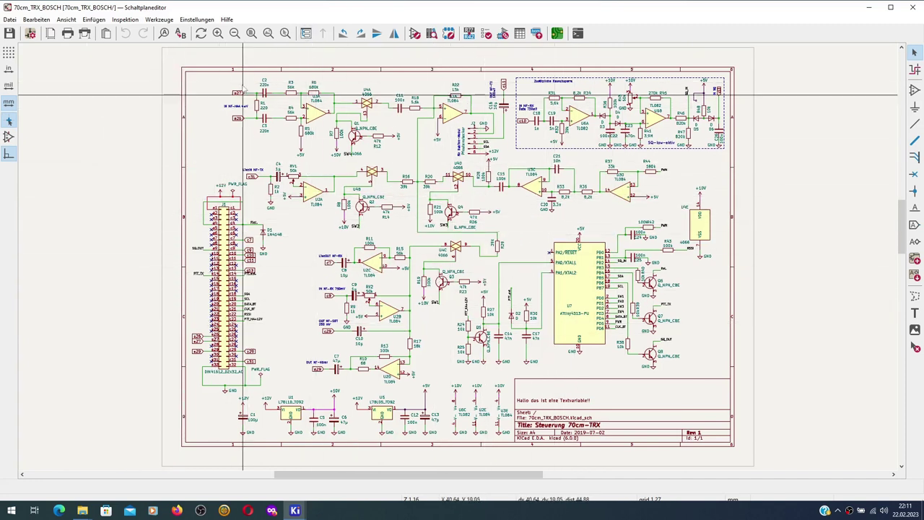
{"action": "left_click", "coordinate": [307, 33]}
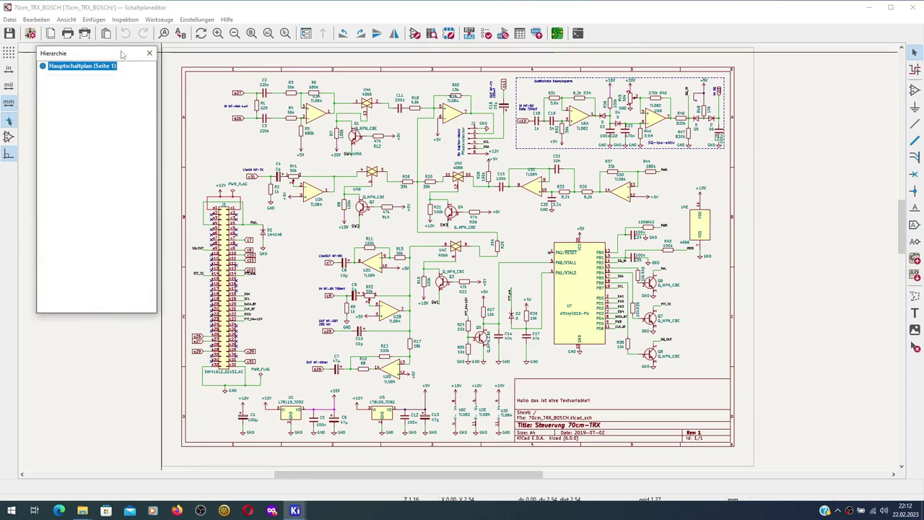
Close the hierarchy navigator and the schematic editor, and minimize the KiCad 6.0 project manager
{"action": "mouse_move", "coordinate": [124, 54]}
{"action": "left_mouse_down"}
{"action": "mouse_move", "coordinate": [18, 64]}
{"action": "mouse_move", "coordinate": [52, 91]}
{"action": "mouse_move", "coordinate": [130, 58]}
{"action": "left_mouse_up"}
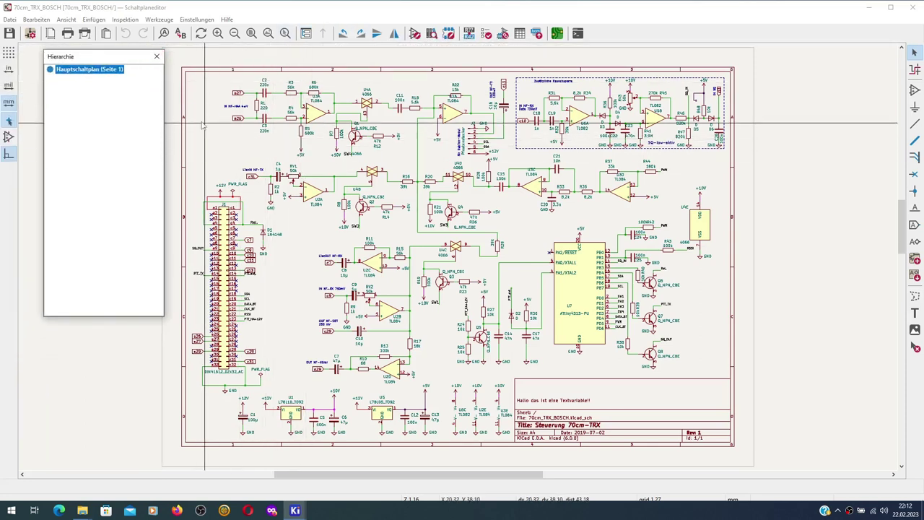
{"action": "left_click", "coordinate": [157, 57]}
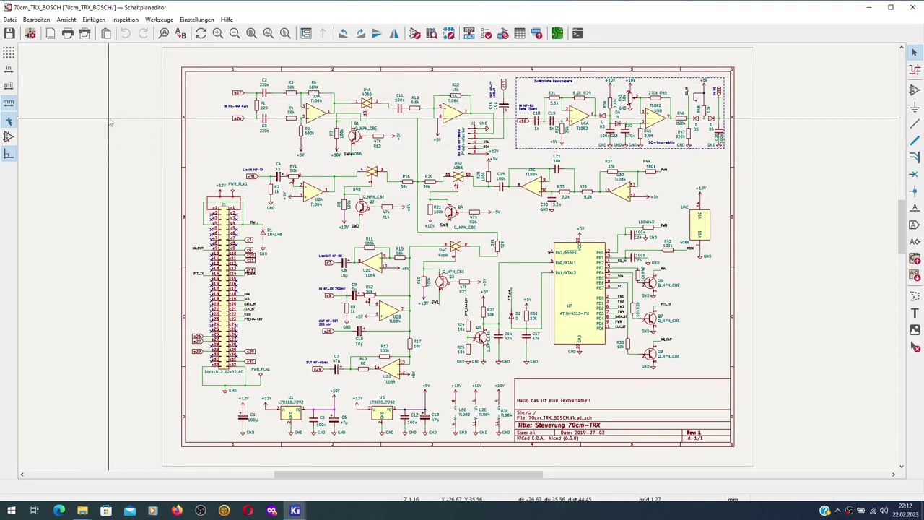
{"action": "left_click", "coordinate": [918, 12]}
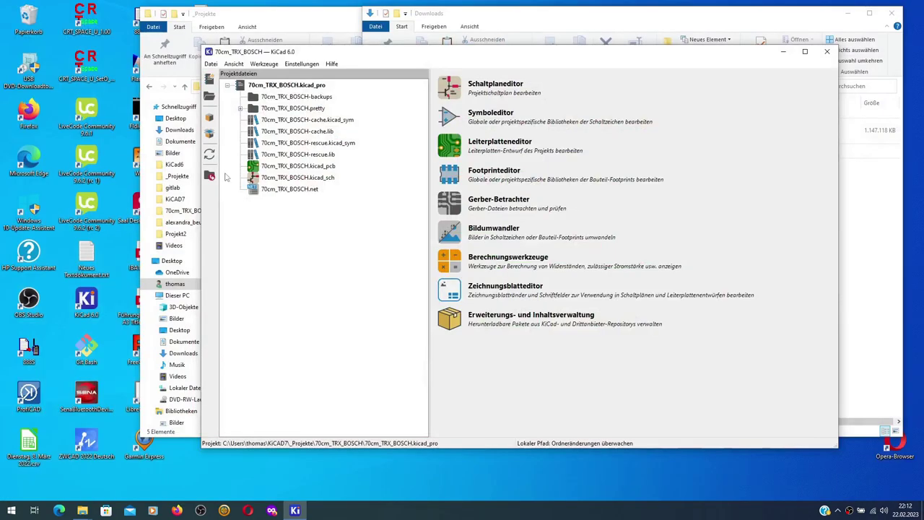
{"action": "left_click", "coordinate": [783, 51]}
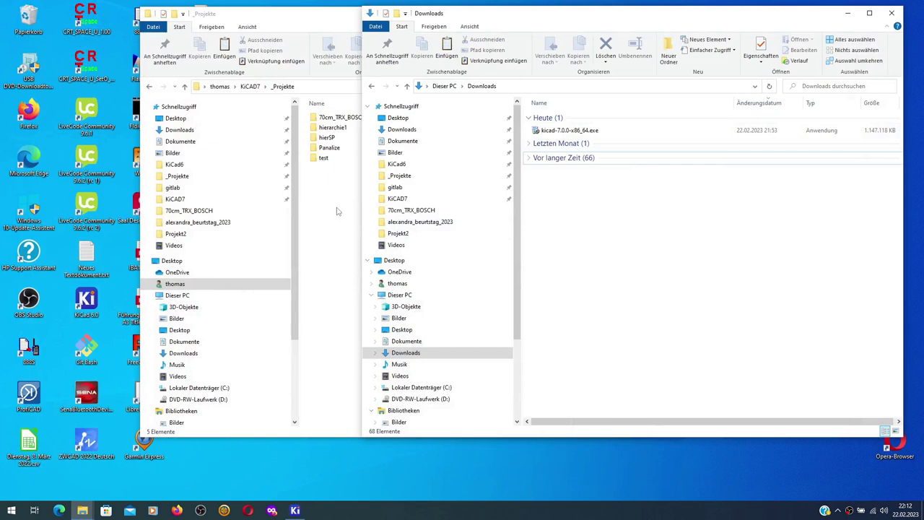
Review the contents of the KiCad6 and KiCAD7 folders once more in the file explorer
{"action": "left_click", "coordinate": [279, 124]}
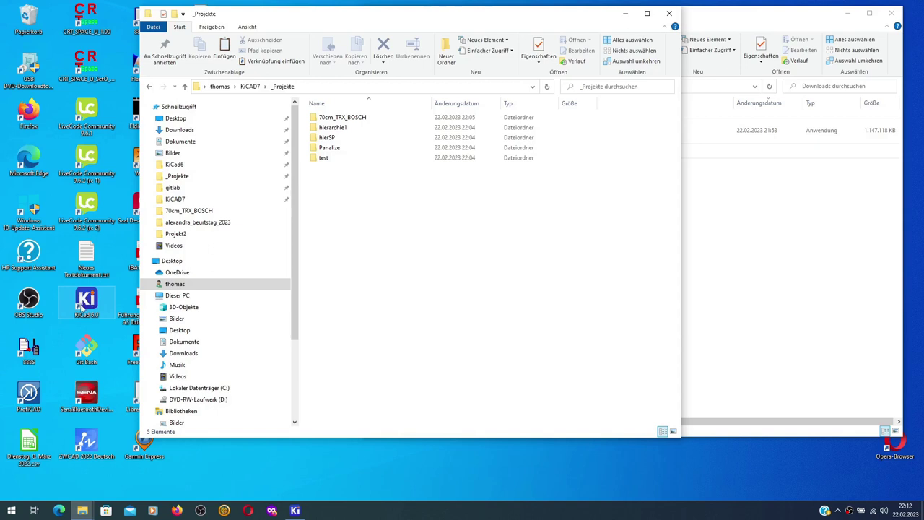
{"action": "left_click", "coordinate": [209, 166]}
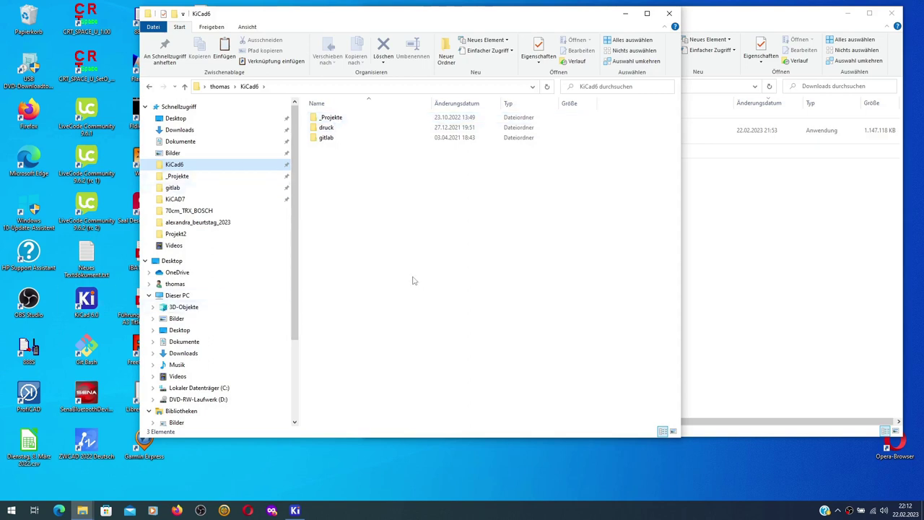
{"action": "left_click", "coordinate": [177, 201]}
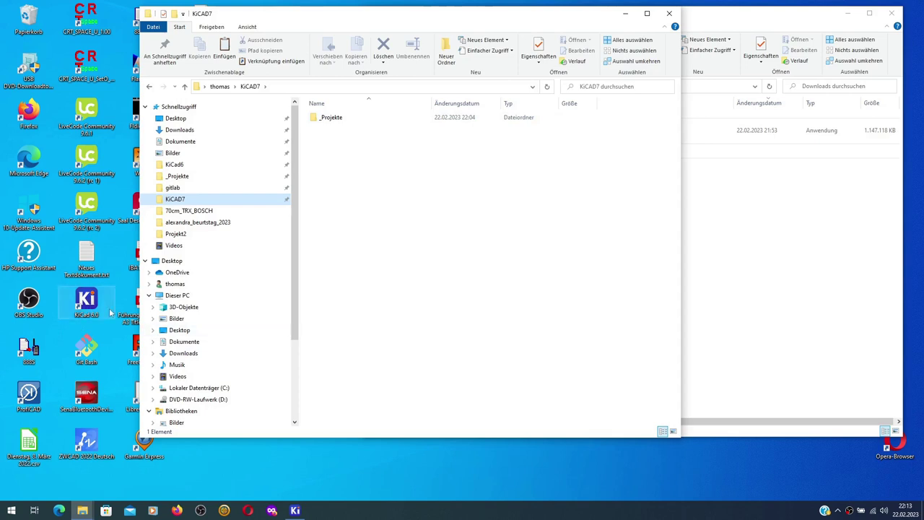
Run kicad-7.0.0-x86_64.exe from the Downloads folder and advance the setup to the component selection
{"action": "left_click", "coordinate": [748, 271]}
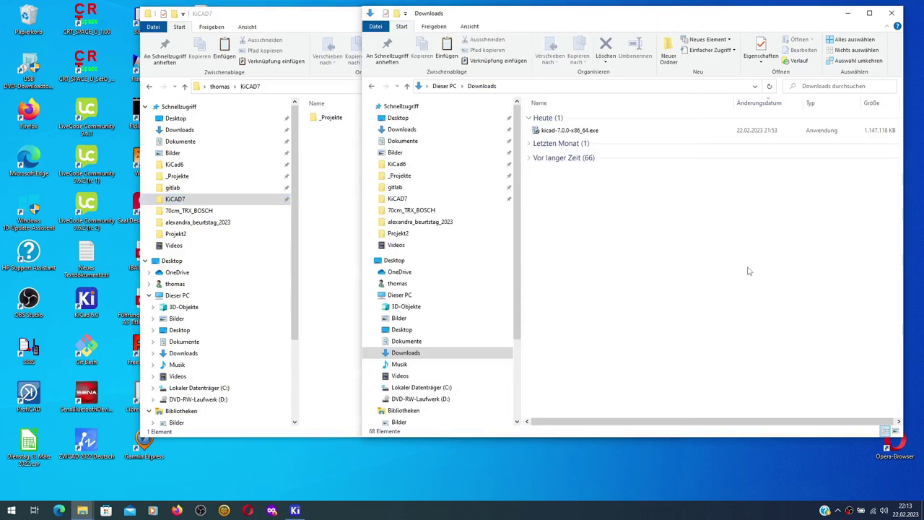
{"action": "left_click", "coordinate": [561, 132]}
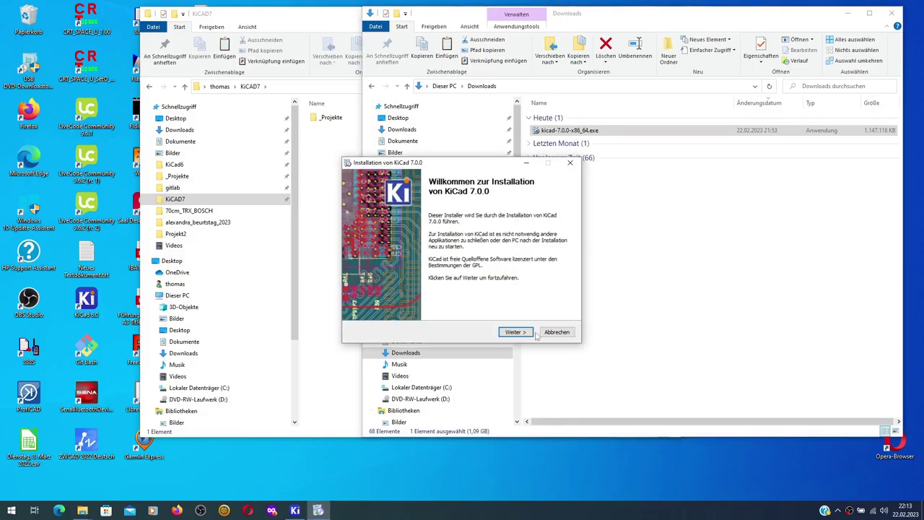
{"action": "left_click_drag", "start_coordinate": [455, 167], "coordinate": [424, 131]}
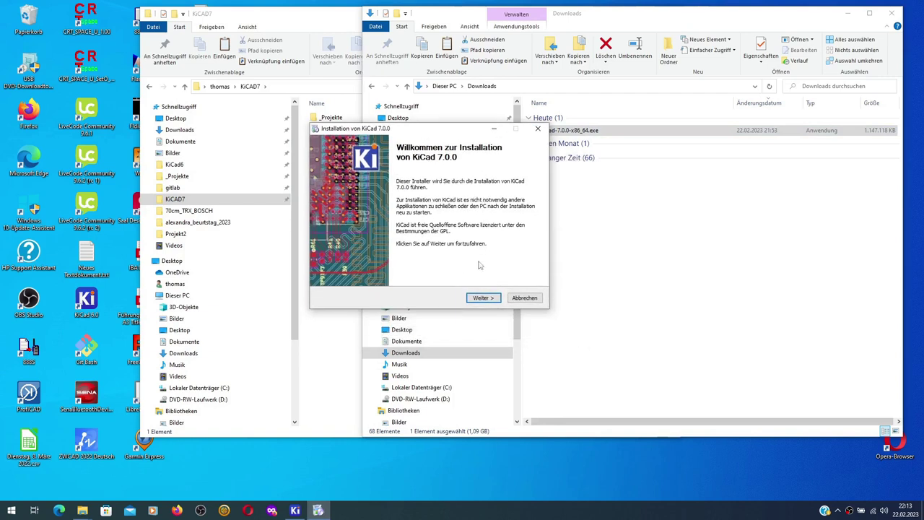
{"action": "left_click", "coordinate": [481, 298]}
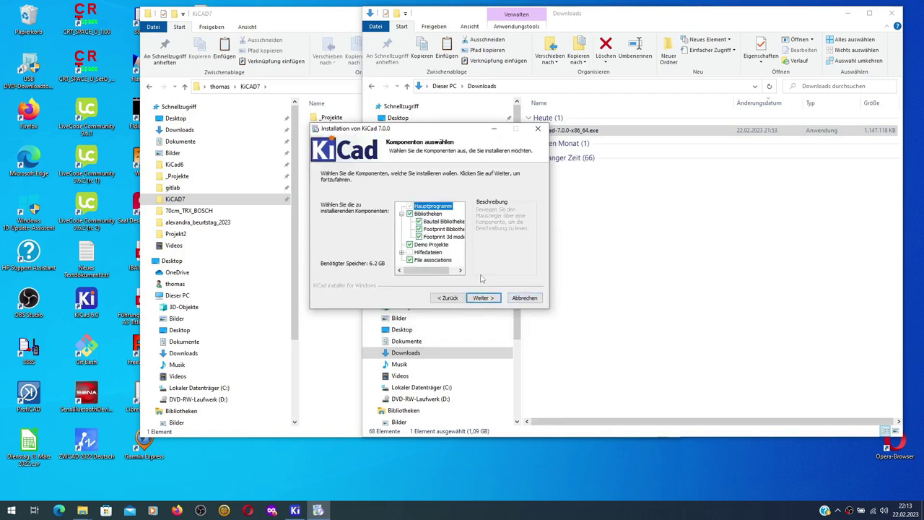
Exclude the Bibliotheken and Demo Projekte components, review the available Hilfedateien languages, and accept the component selection
{"action": "mouse_move", "coordinate": [418, 211]}
{"action": "left_click", "coordinate": [409, 214]}
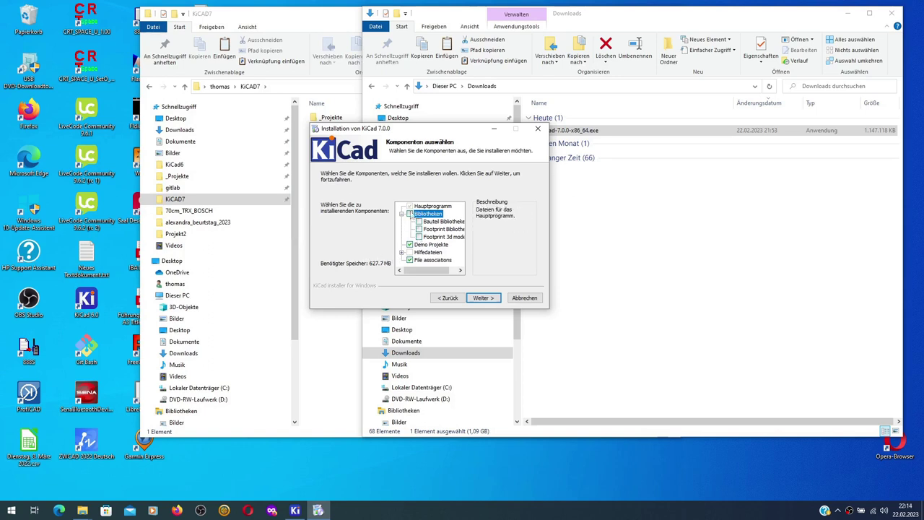
{"action": "left_click", "coordinate": [409, 244]}
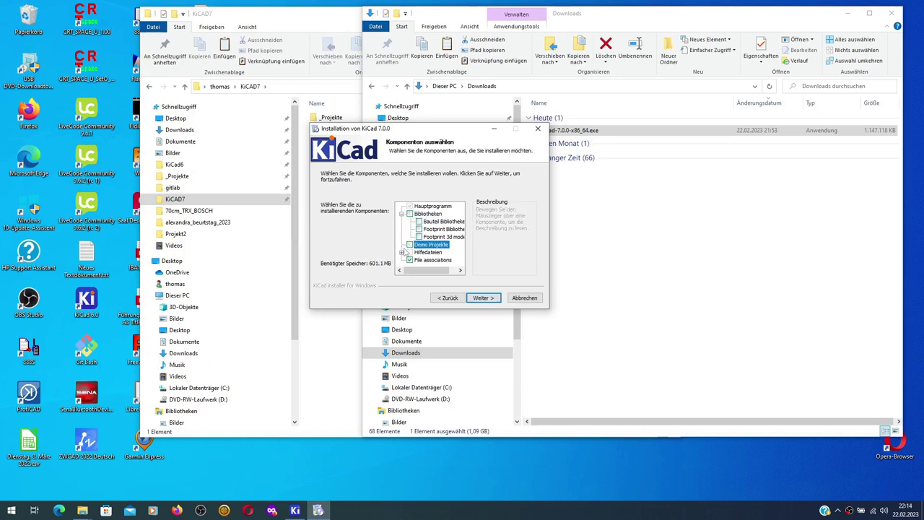
{"action": "left_click", "coordinate": [402, 253]}
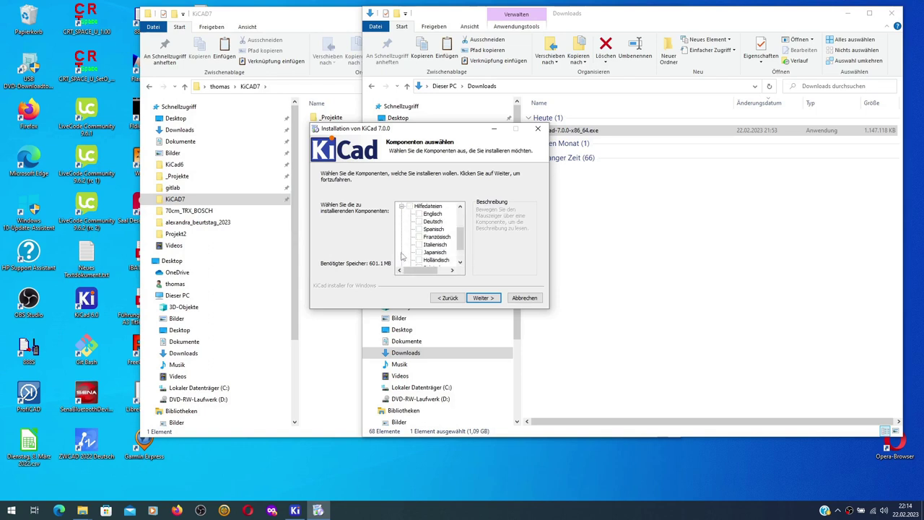
{"action": "left_click", "coordinate": [419, 222]}
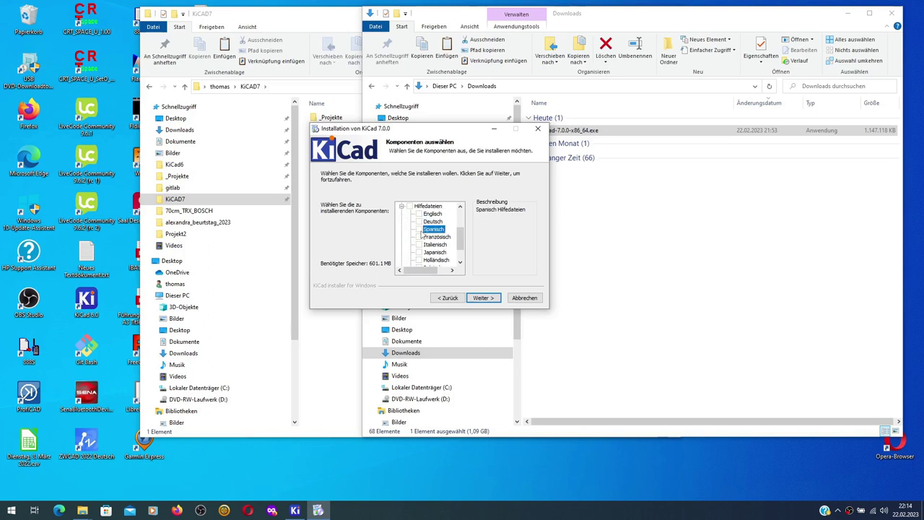
{"action": "left_click", "coordinate": [403, 208]}
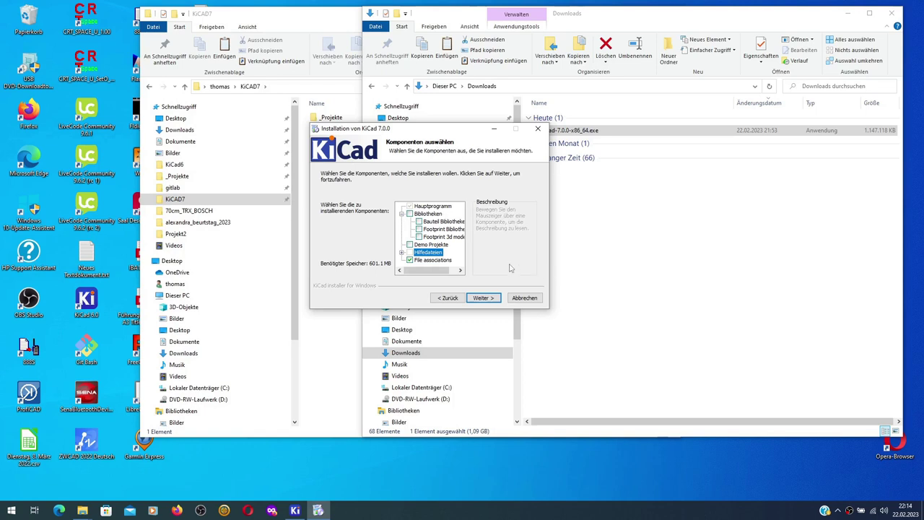
{"action": "left_click", "coordinate": [482, 297]}
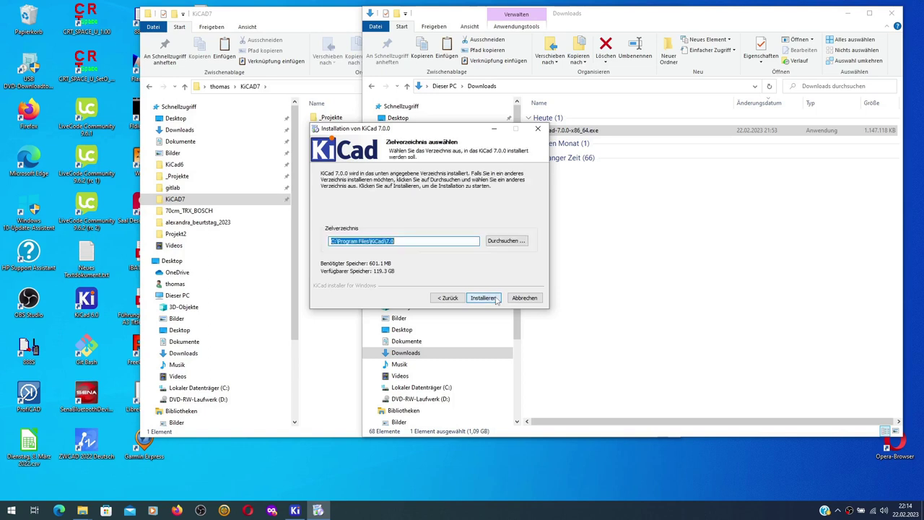
Quit the running KiCad 6.0 project manager and install KiCad 7.0.0 into C:\Program Files\KiCad\7.0
{"action": "left_click", "coordinate": [497, 300]}
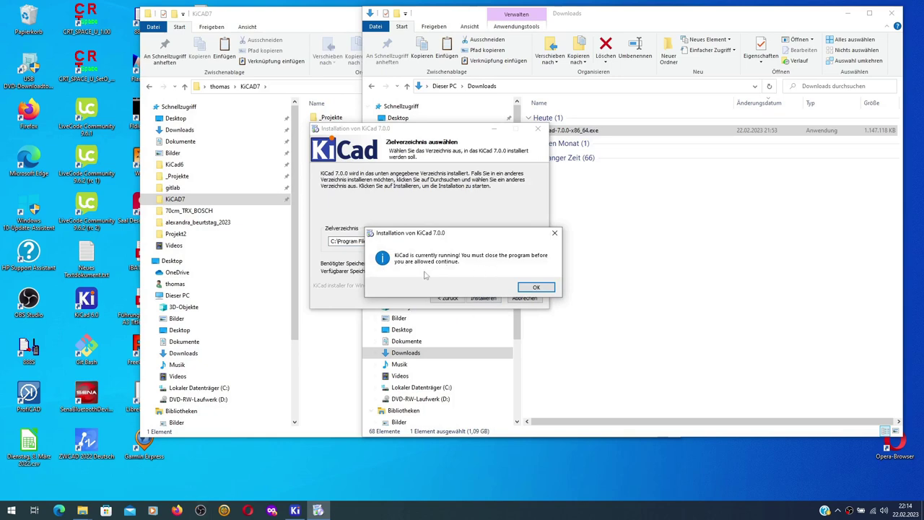
{"action": "left_click", "coordinate": [294, 511]}
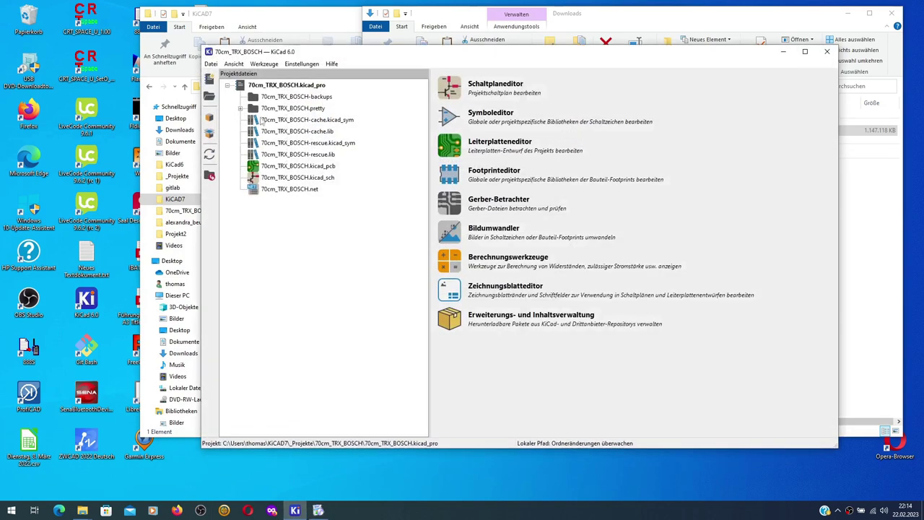
{"action": "left_click", "coordinate": [210, 64]}
{"action": "left_click", "coordinate": [232, 219]}
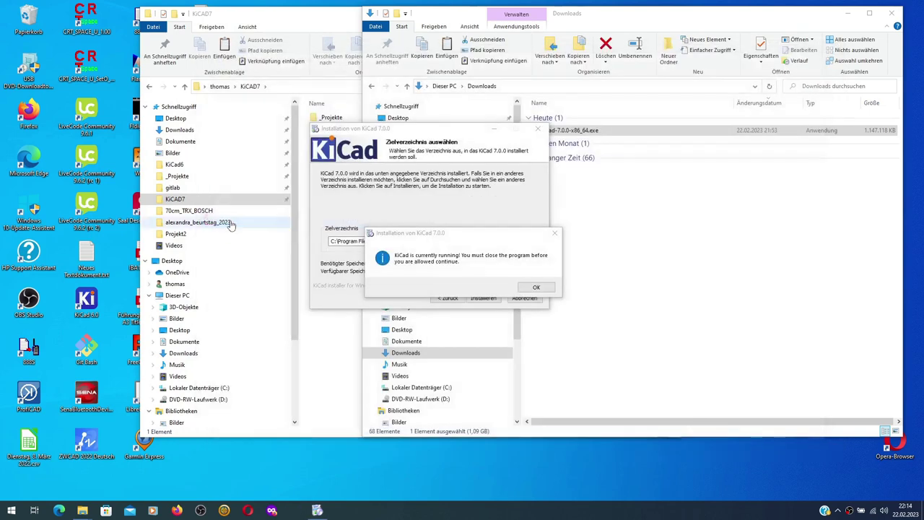
{"action": "left_click", "coordinate": [534, 288]}
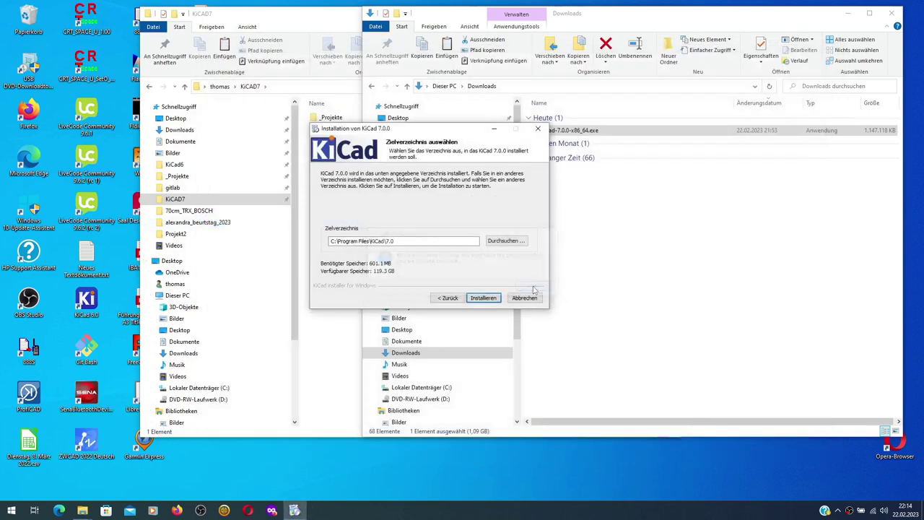
{"action": "left_click", "coordinate": [483, 298]}
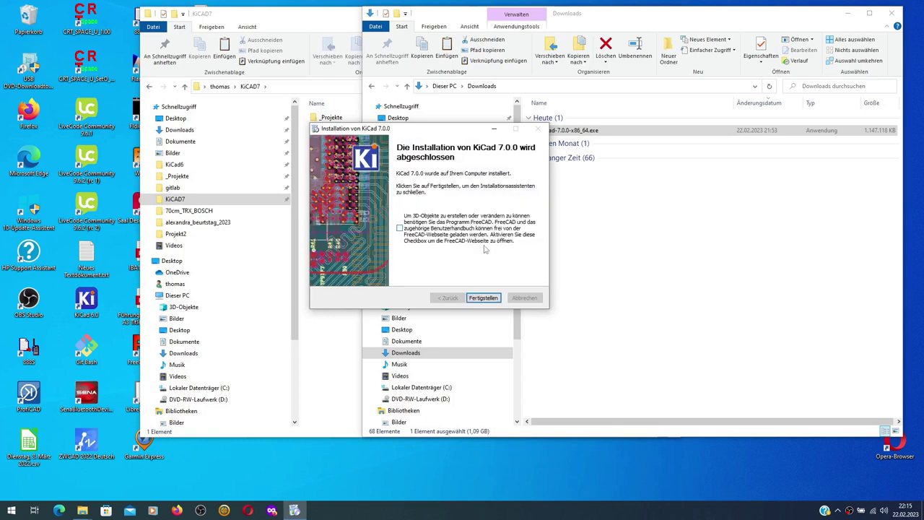
Finish the setup with the FreeCAD website option left off, and clear the KiCAD7 and Downloads folder windows from the desktop
{"action": "left_click", "coordinate": [400, 229]}
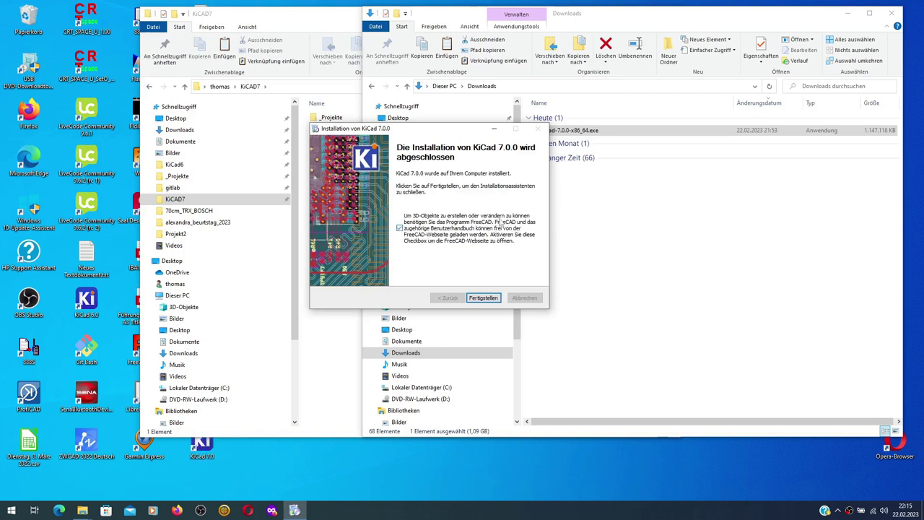
{"action": "left_click", "coordinate": [400, 229]}
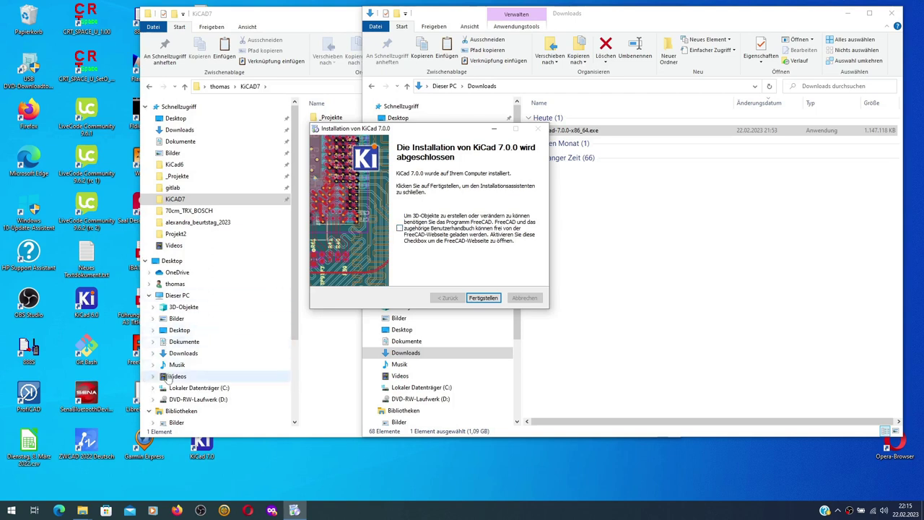
{"action": "left_click", "coordinate": [329, 26]}
{"action": "left_click", "coordinate": [628, 17]}
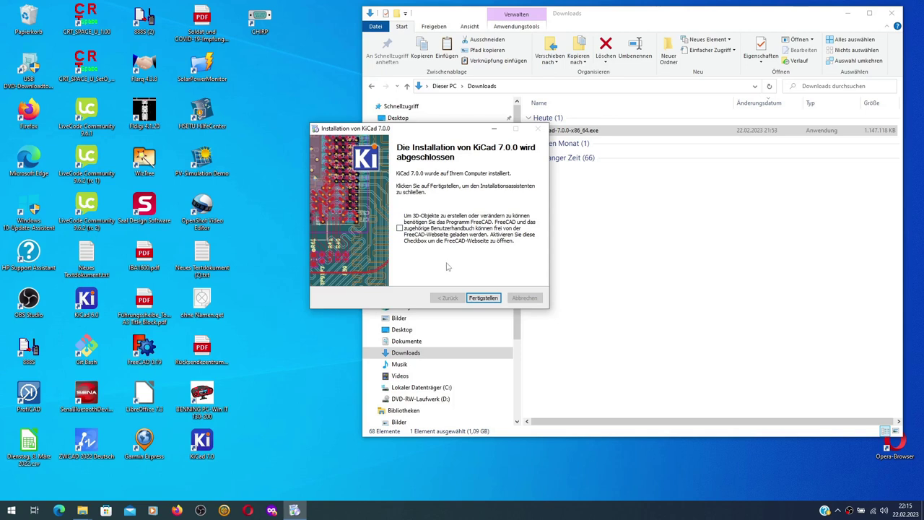
{"action": "left_click", "coordinate": [482, 298]}
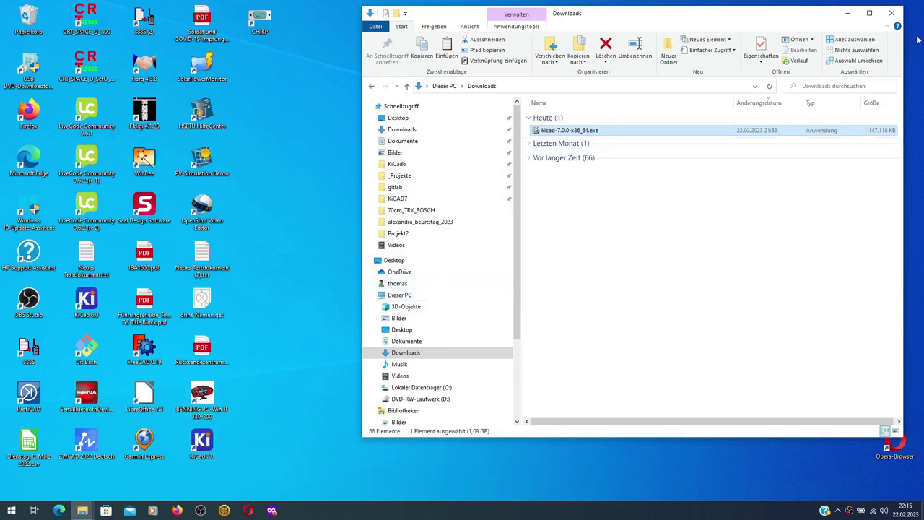
{"action": "left_click", "coordinate": [892, 13]}
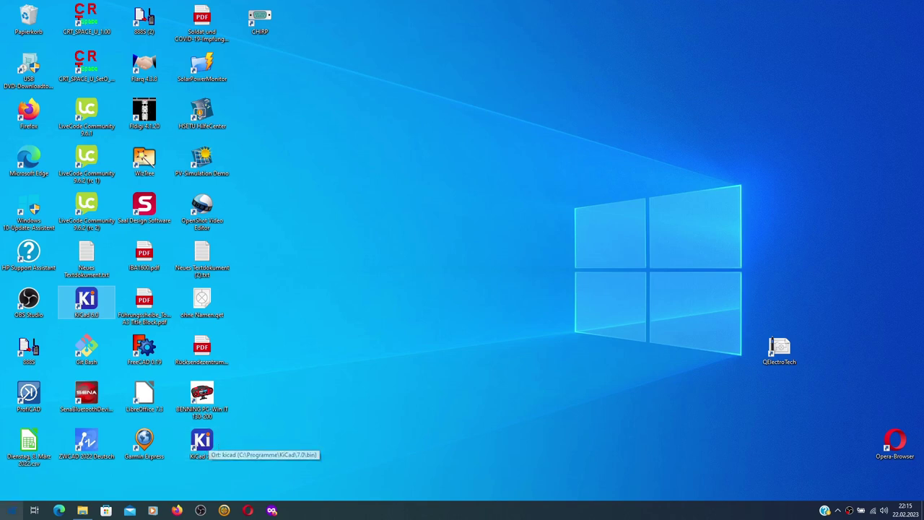
Check the newly added KiCad 7.0 programs among the installed applications, and launch KiCad 7.0
{"action": "left_click", "coordinate": [12, 510]}
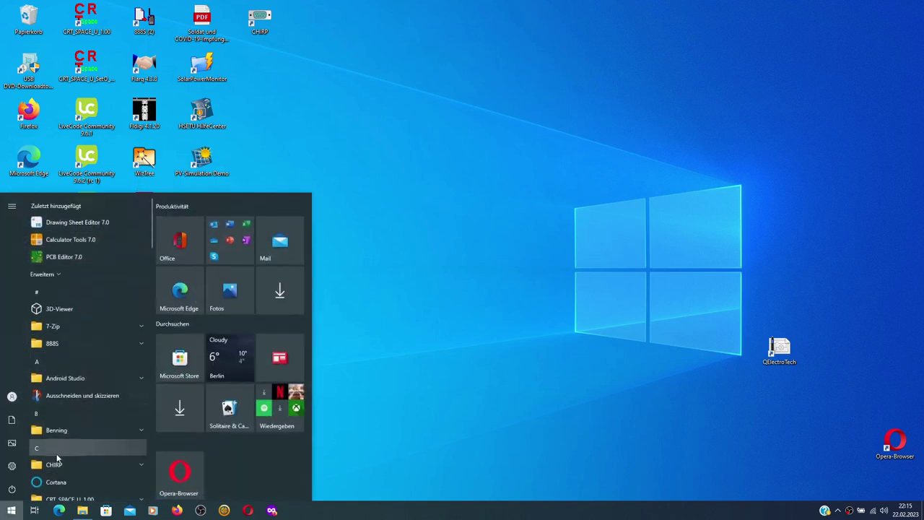
{"action": "left_click", "coordinate": [511, 261]}
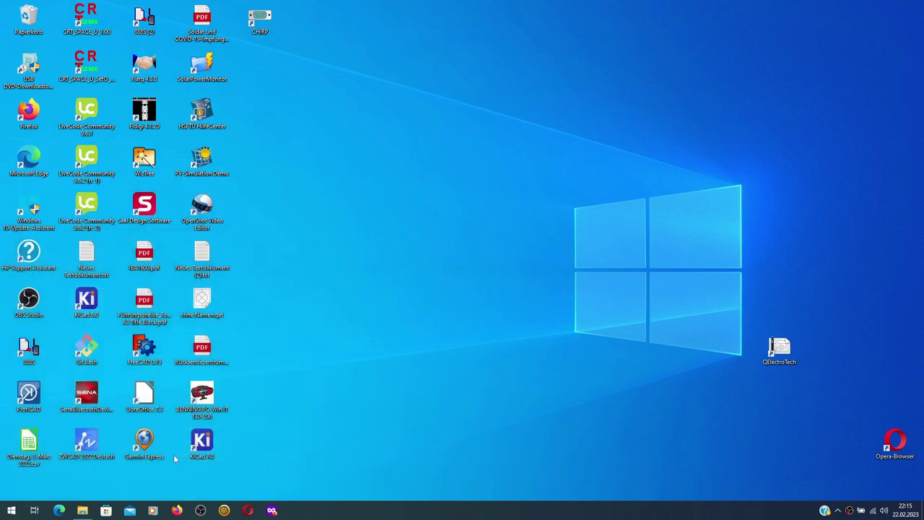
{"action": "double_click", "coordinate": [199, 444]}
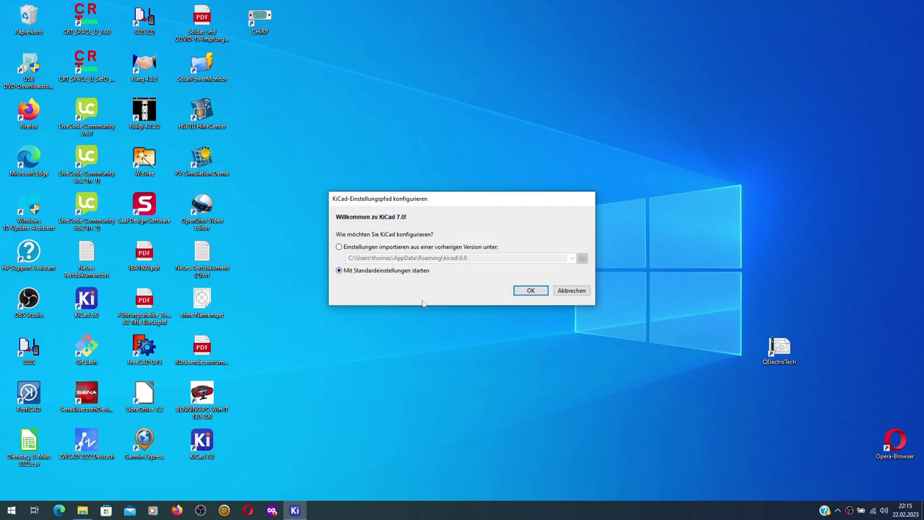
Import the settings from the previous version under AppData\Roaming\kicad\6.0, and allow anonymous crash reports and automatic plugin update checks
{"action": "left_click", "coordinate": [428, 249]}
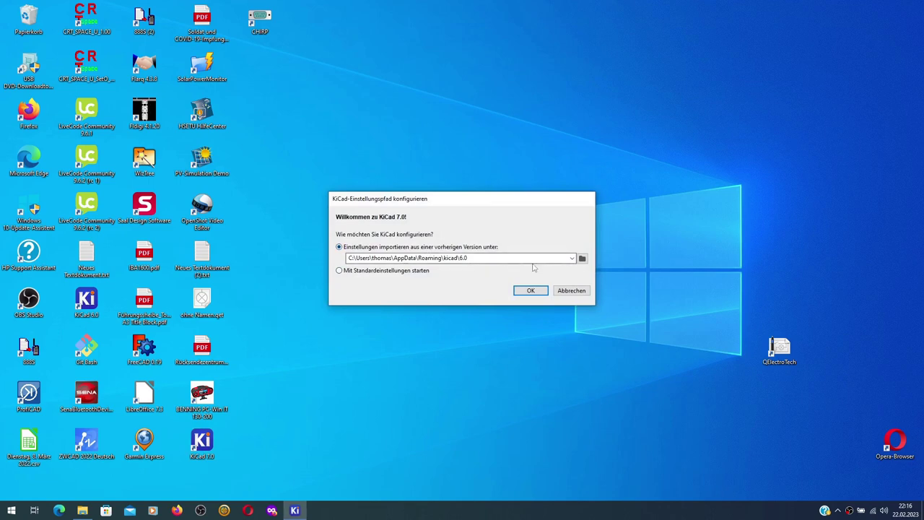
{"action": "left_click", "coordinate": [572, 258]}
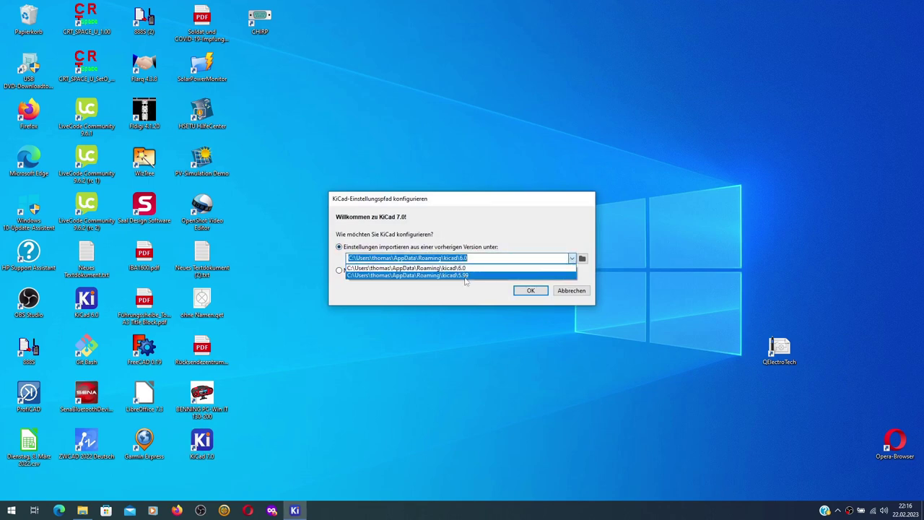
{"action": "left_click", "coordinate": [459, 271]}
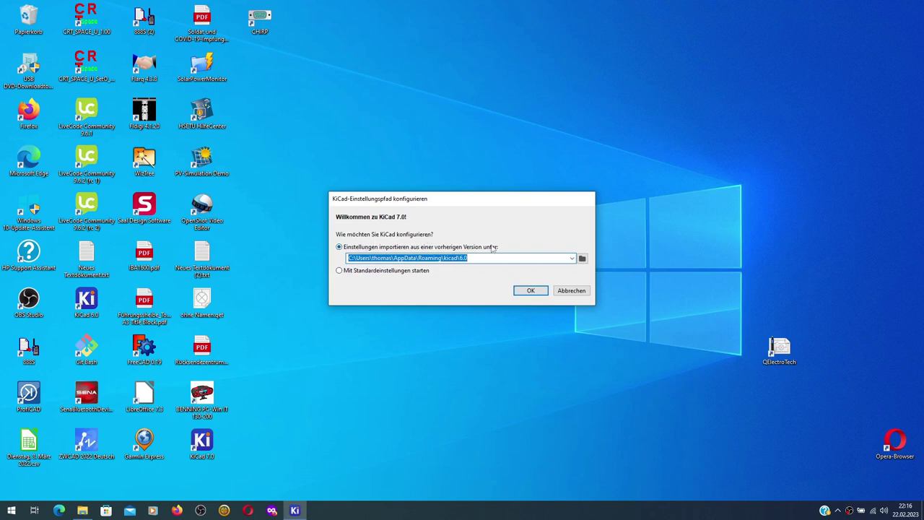
{"action": "left_click", "coordinate": [530, 291]}
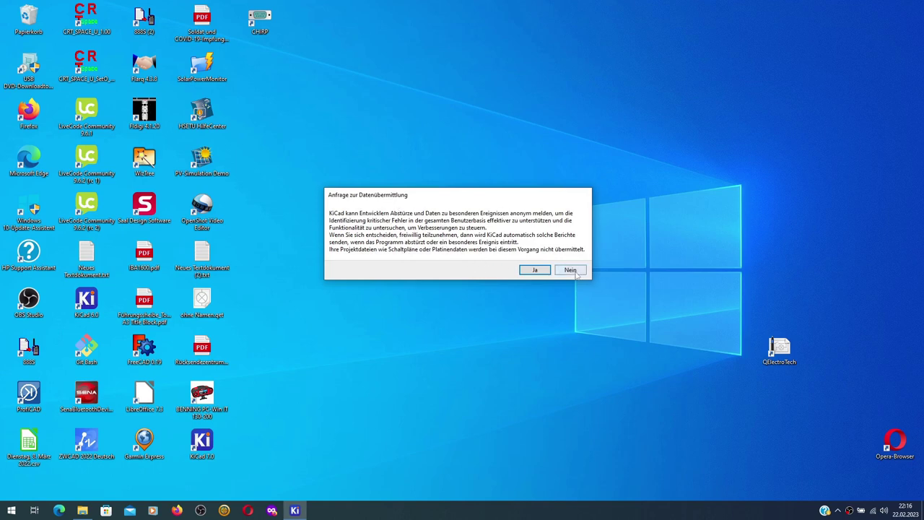
{"action": "left_click", "coordinate": [533, 271]}
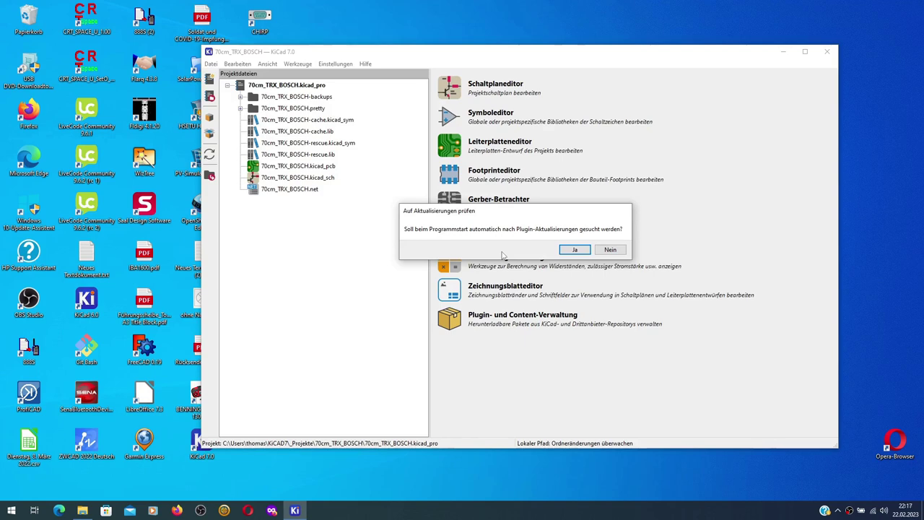
{"action": "left_click", "coordinate": [575, 250]}
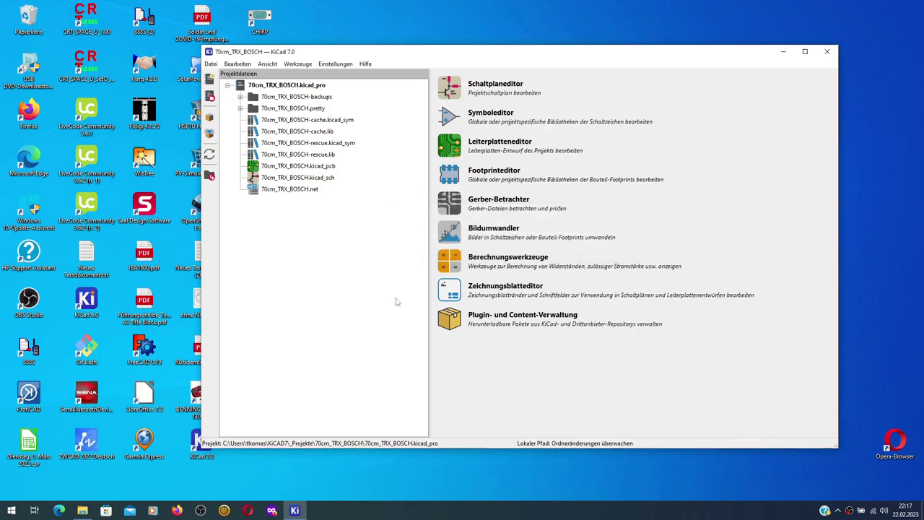
Open the project 70cm_TRX_BOSCH.kicad_pro from the KiCAD7\_Projekte\70cm_TRX_BOSCH folder
{"action": "left_click", "coordinate": [210, 97]}
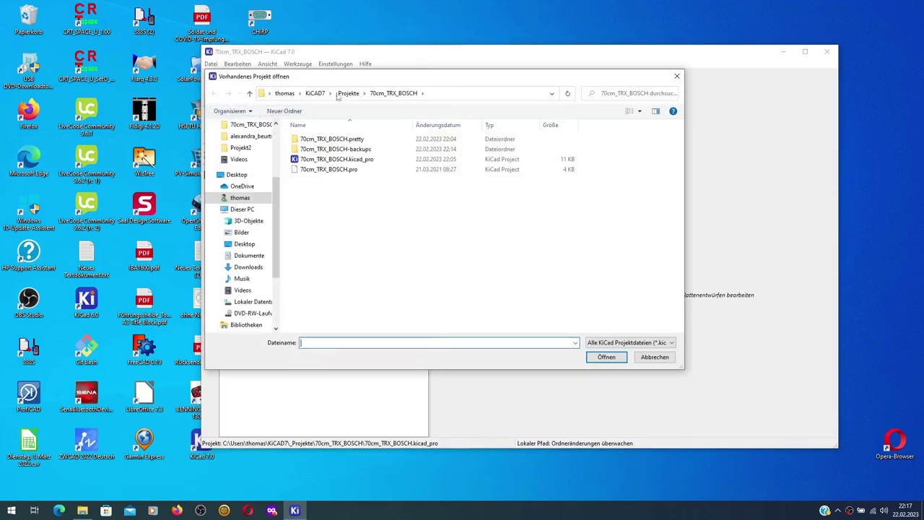
{"action": "left_click", "coordinate": [314, 94]}
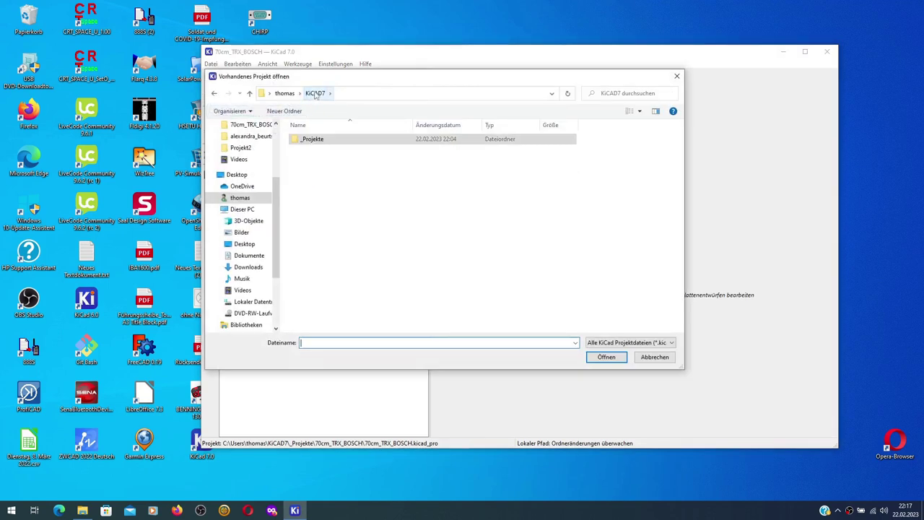
{"action": "double_click", "coordinate": [312, 139]}
{"action": "double_click", "coordinate": [315, 140]}
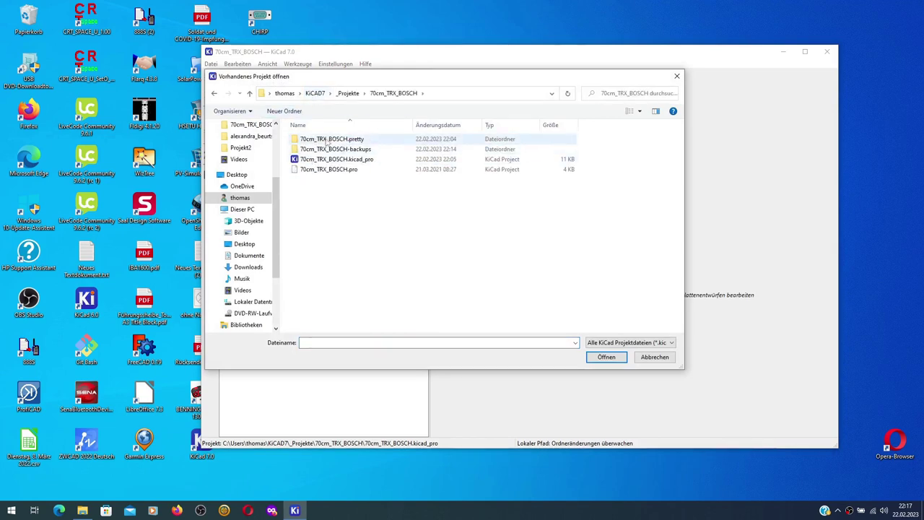
{"action": "double_click", "coordinate": [367, 160]}
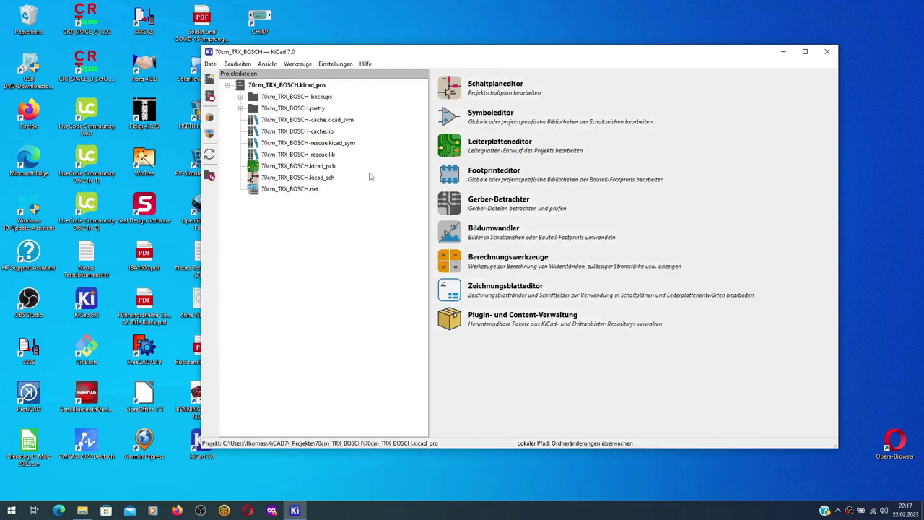
Open the project's schematic using the recommended default global symbol library table, and toggle the hierarchy navigator off and on
{"action": "left_click", "coordinate": [448, 94]}
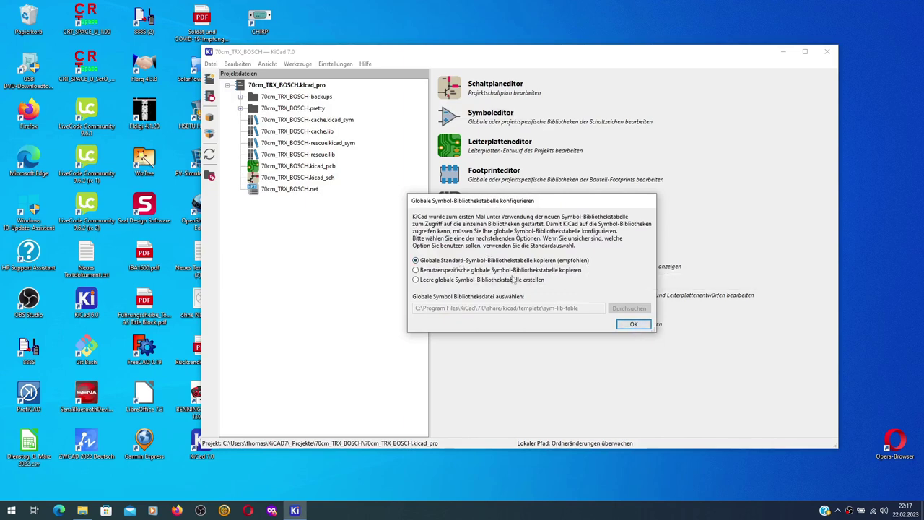
{"action": "left_click", "coordinate": [631, 325]}
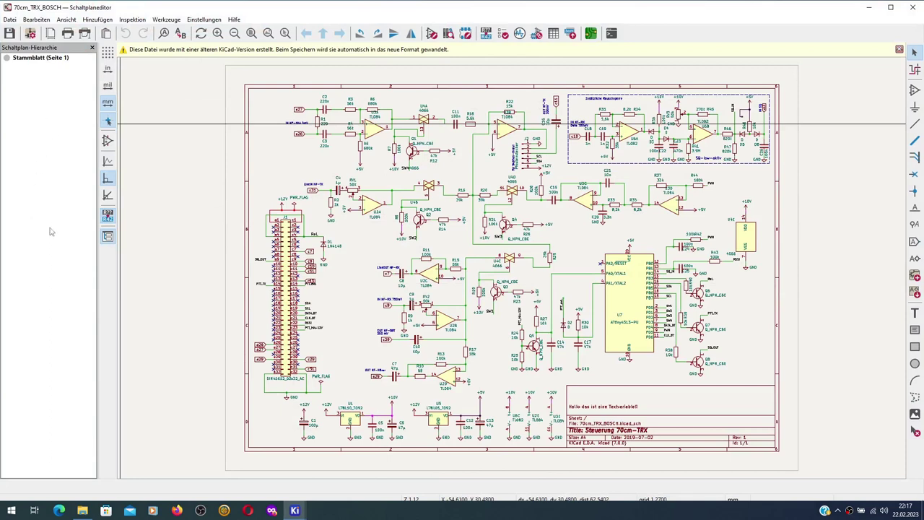
{"action": "left_click", "coordinate": [107, 236]}
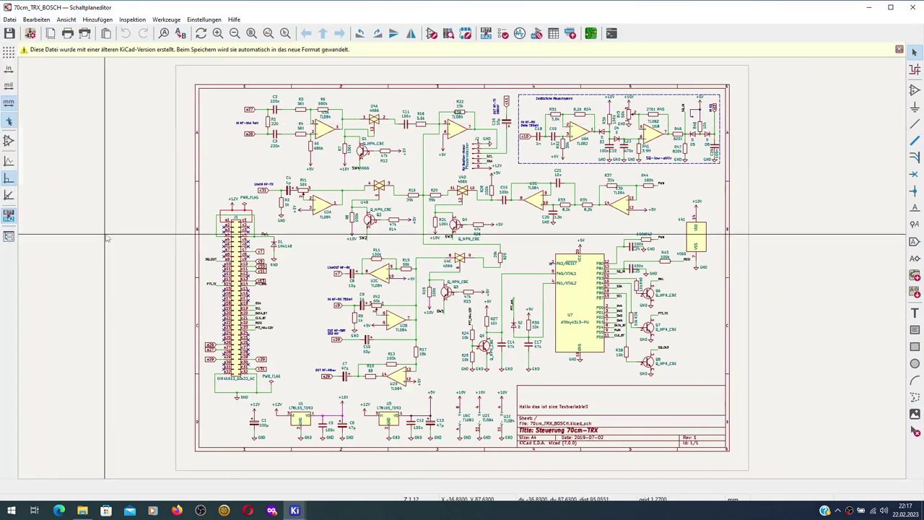
{"action": "left_click", "coordinate": [9, 236]}
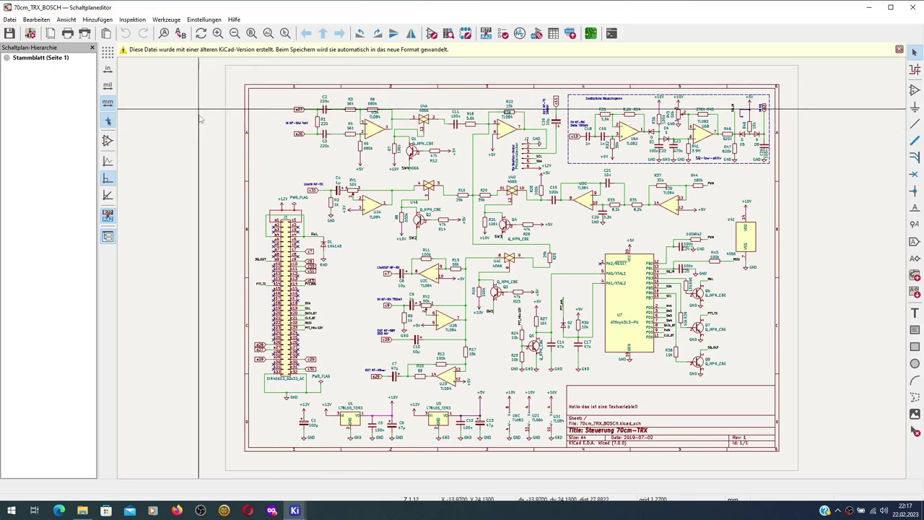
Save the schematic in the new format, check the KiCAD7 folder in the file explorer, and close the schematic editor
{"action": "left_click", "coordinate": [10, 34]}
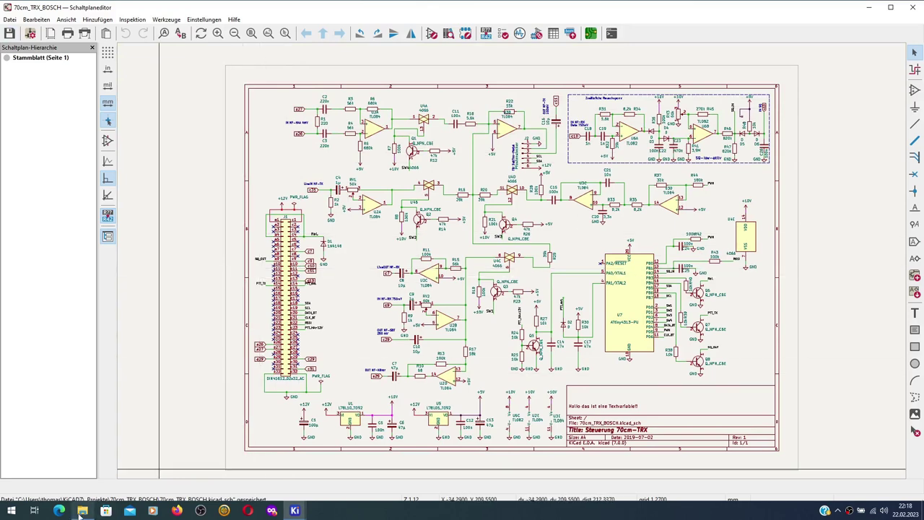
{"action": "left_click", "coordinate": [82, 512]}
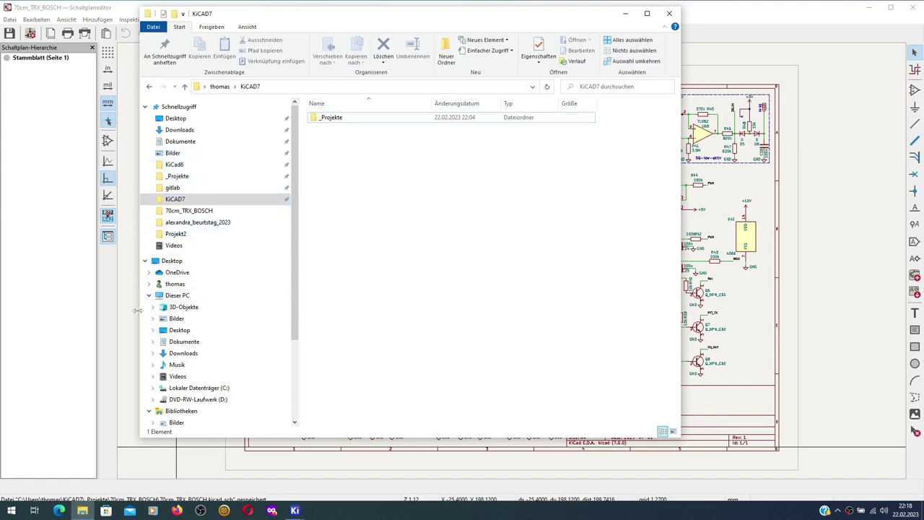
{"action": "left_click", "coordinate": [107, 313]}
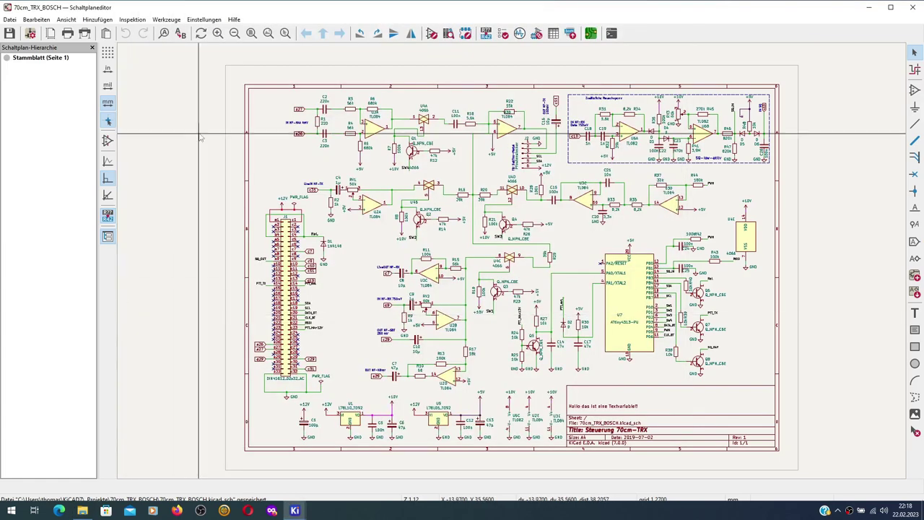
{"action": "left_click", "coordinate": [914, 8]}
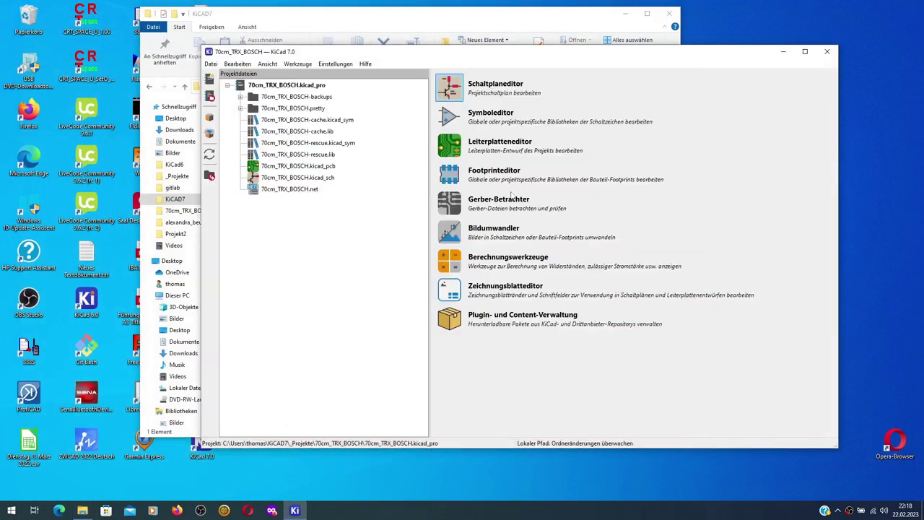
Open the project's board with the recommended default global footprint library table, save it in the new format, and close the PCB editor
{"action": "left_click", "coordinate": [458, 148]}
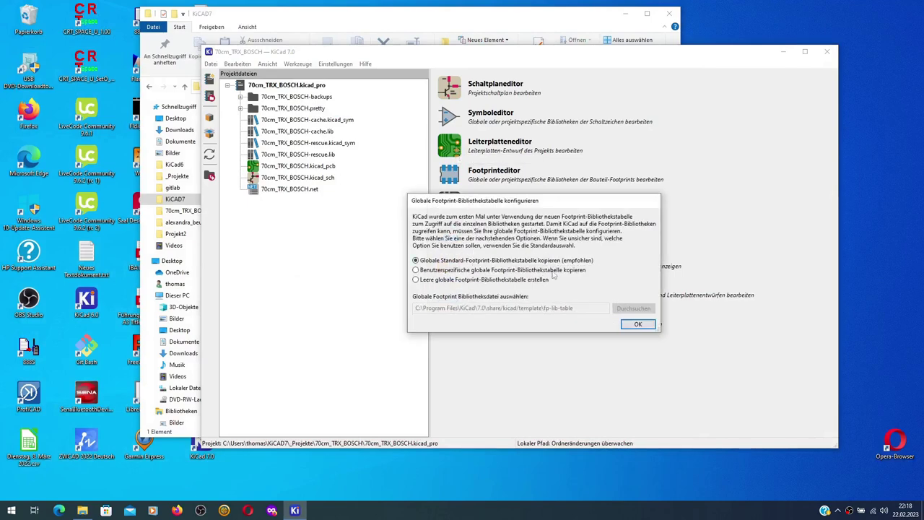
{"action": "left_click", "coordinate": [643, 324]}
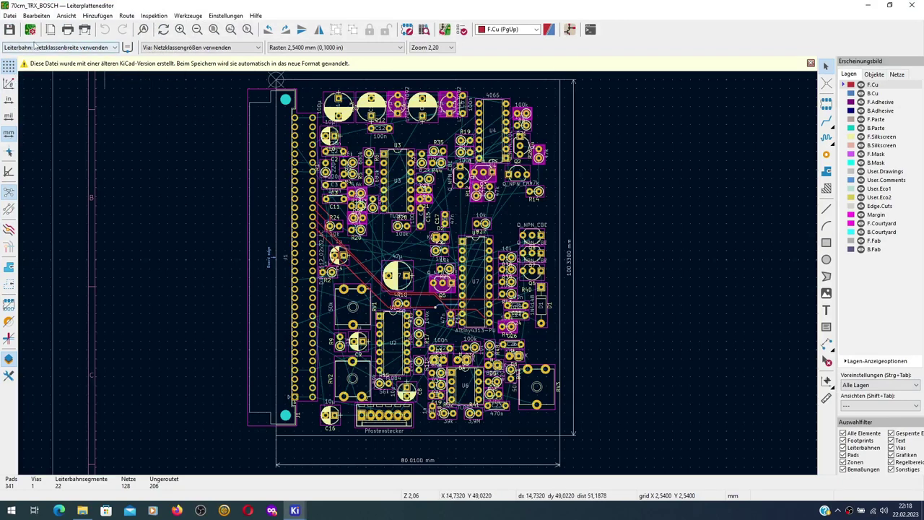
{"action": "left_click", "coordinate": [9, 30]}
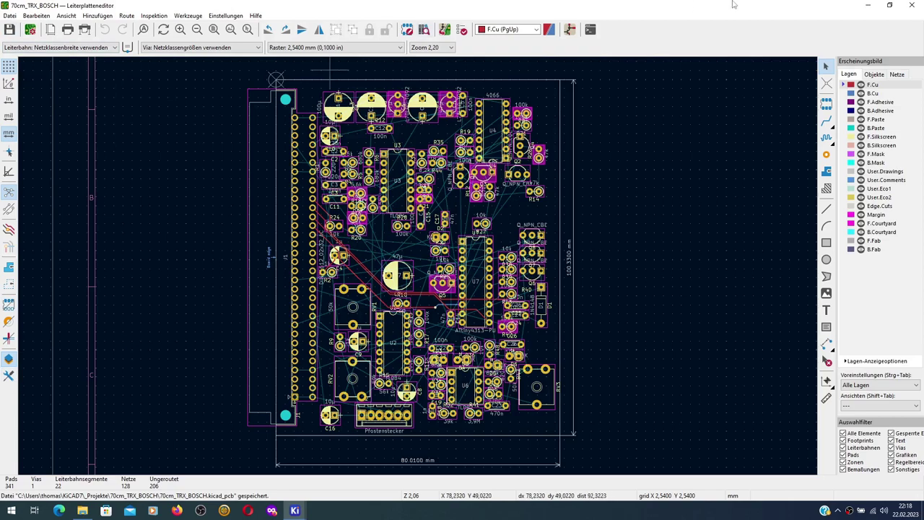
{"action": "left_click", "coordinate": [913, 5]}
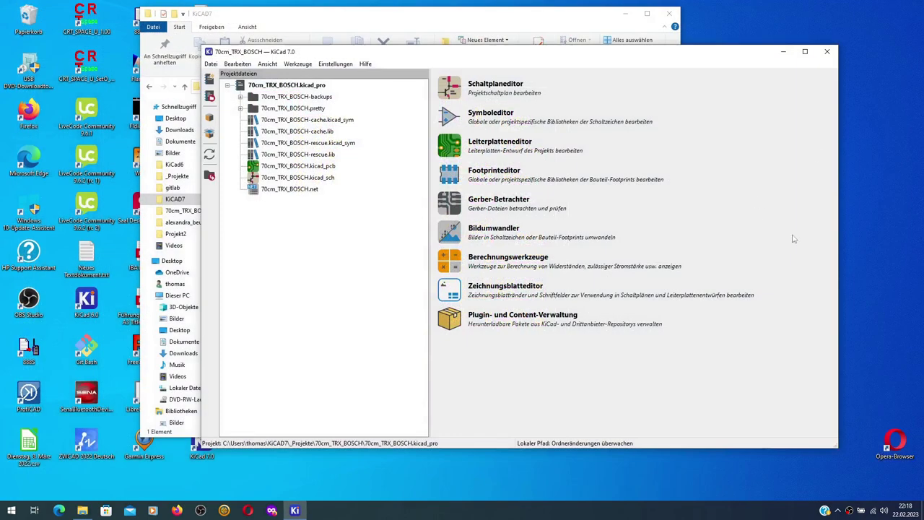